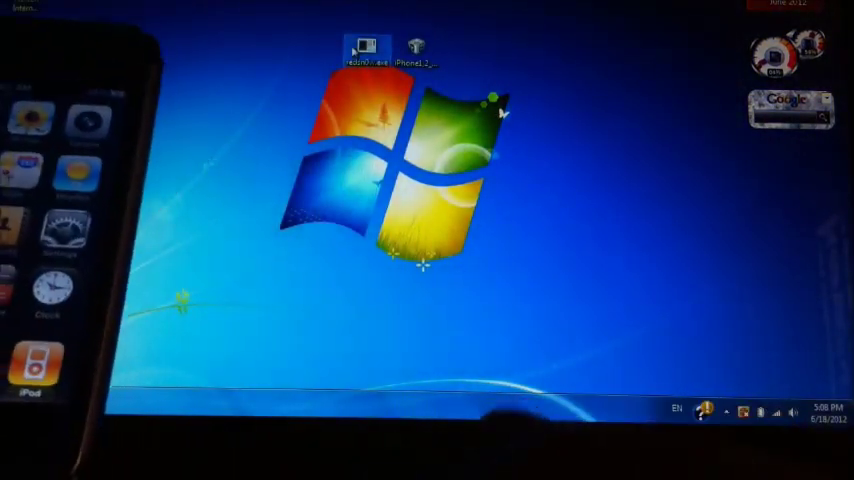
Launch redsn0w on the computer with the iPhone 3G connected.
double_click(366, 45)
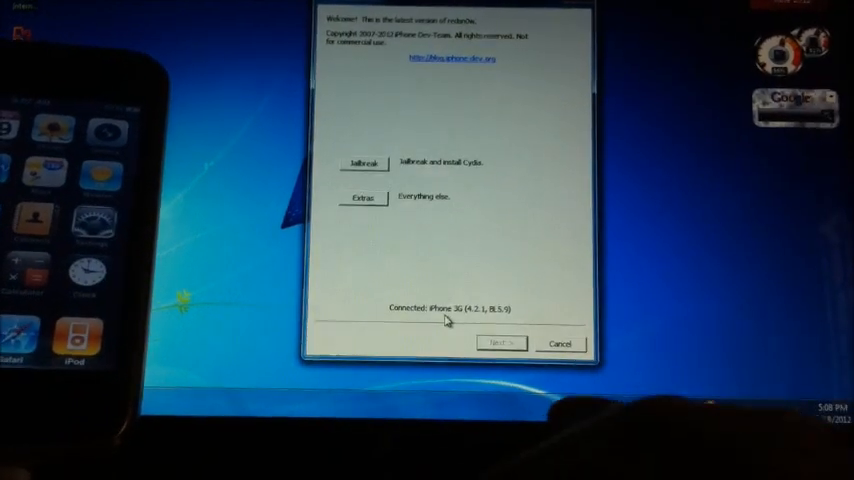
From Extras, select iPhone1,2_4.2.1_8C148_Restore.ipsw as the firmware for this session.
left_click(365, 199)
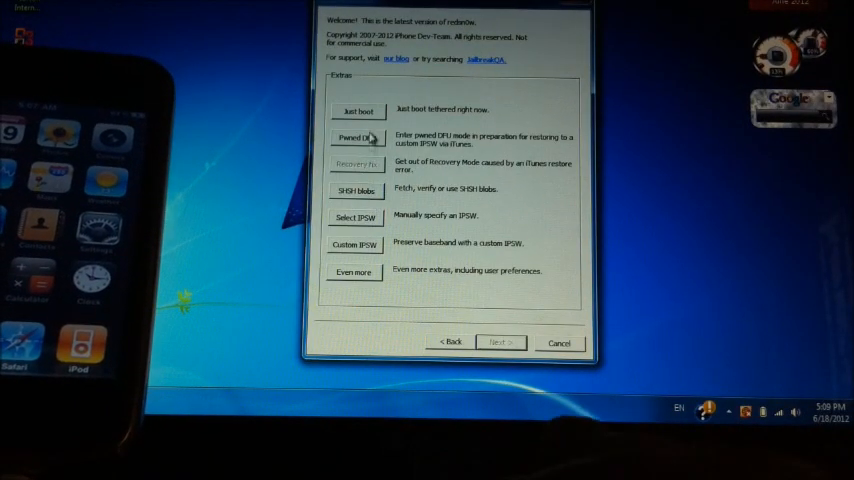
left_click(355, 220)
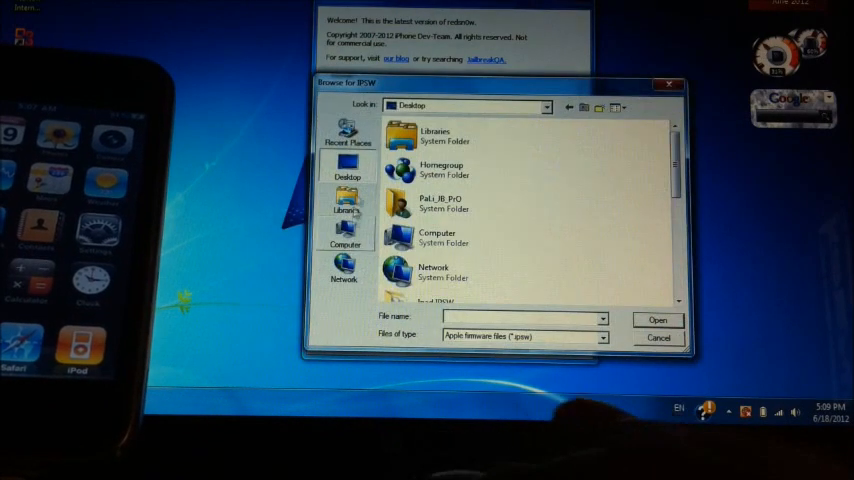
scroll(587, 206, "down", 3)
left_click_drag(676, 190, 676, 260)
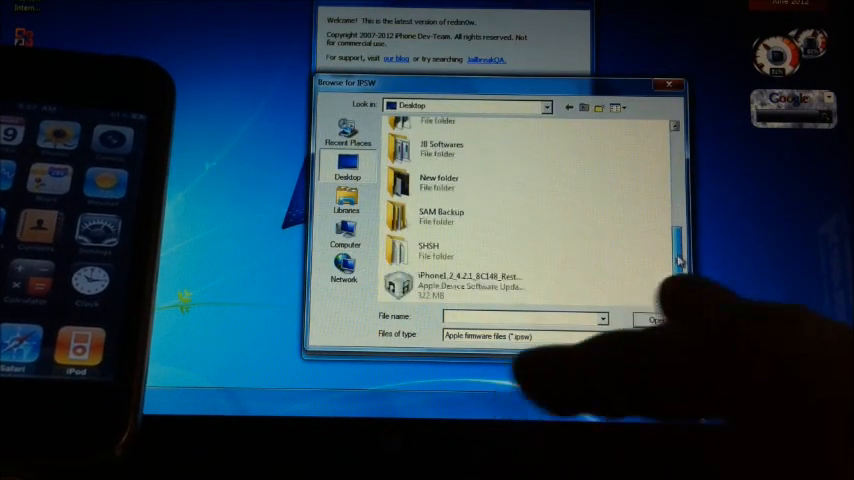
left_click(505, 285)
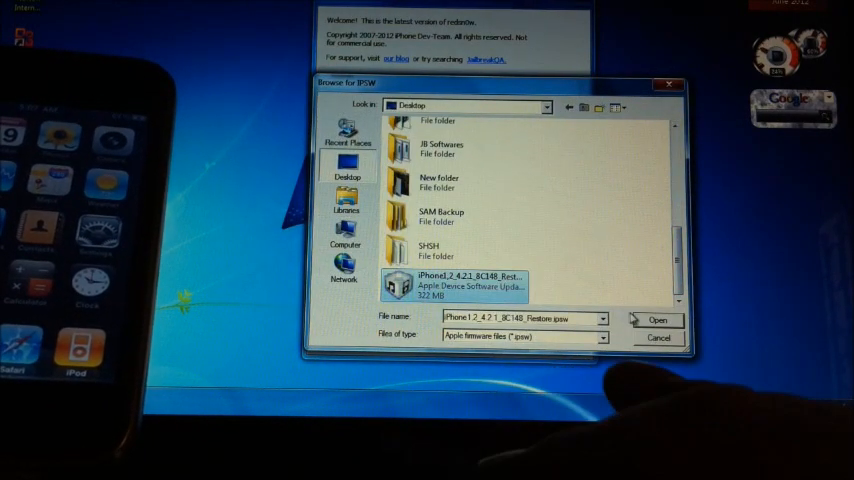
left_click(656, 320)
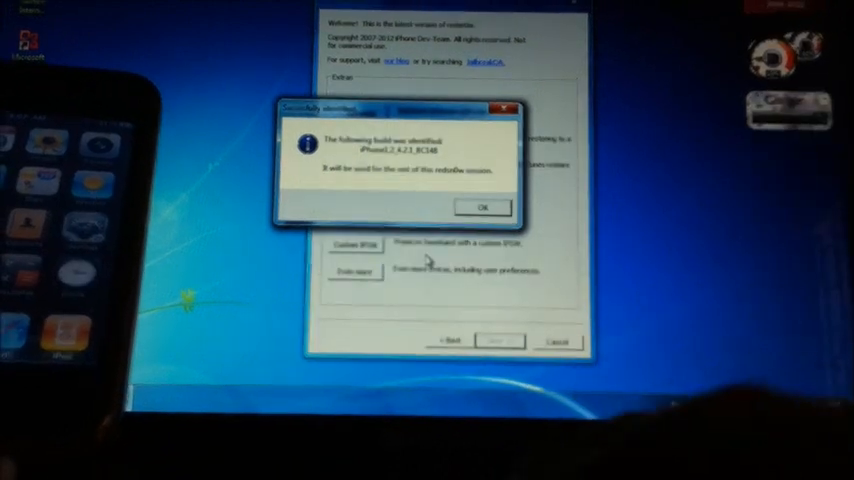
Acknowledge the identified build, return to the main page and start the jailbreak.
left_click(484, 206)
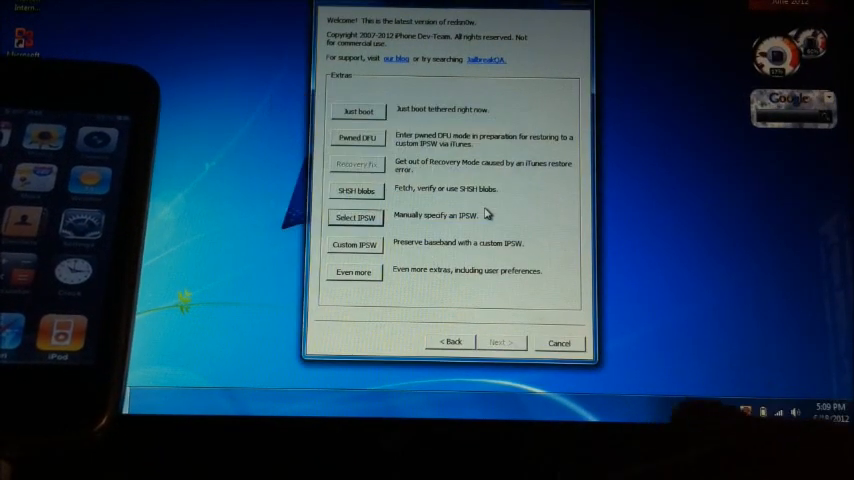
left_click(450, 344)
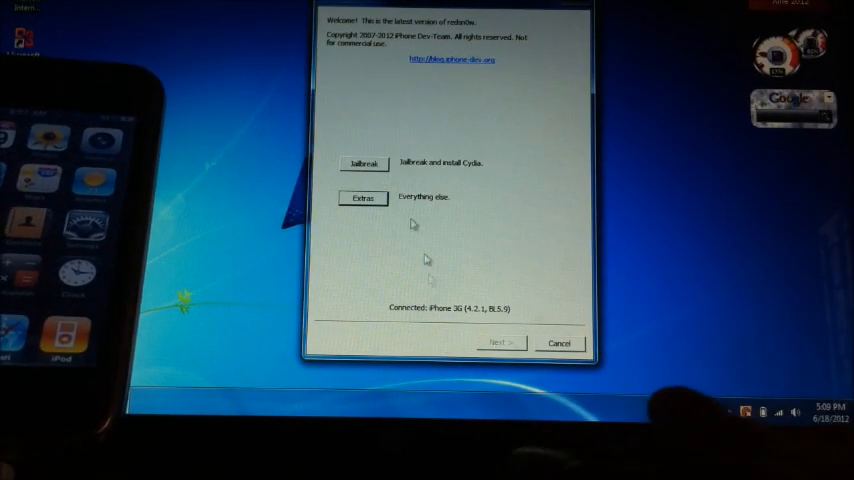
left_click(382, 167)
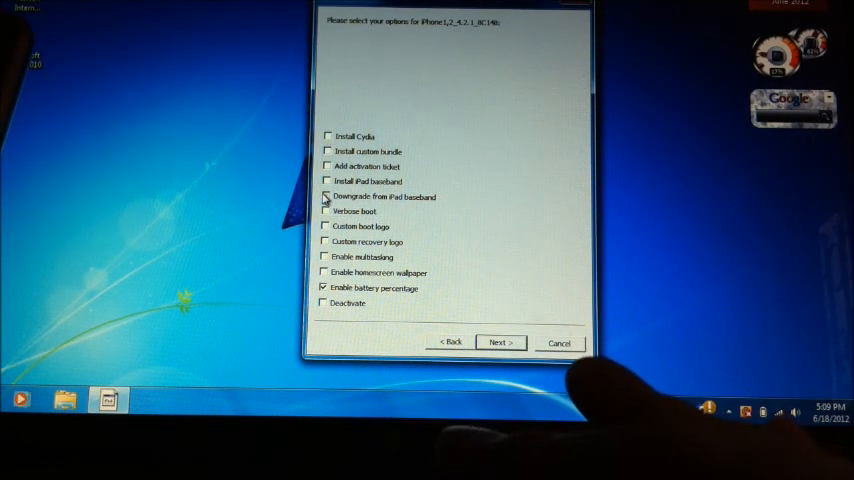
Enable 'Downgrade from iPad baseband' and continue to the DFU-mode instructions.
left_click(325, 197)
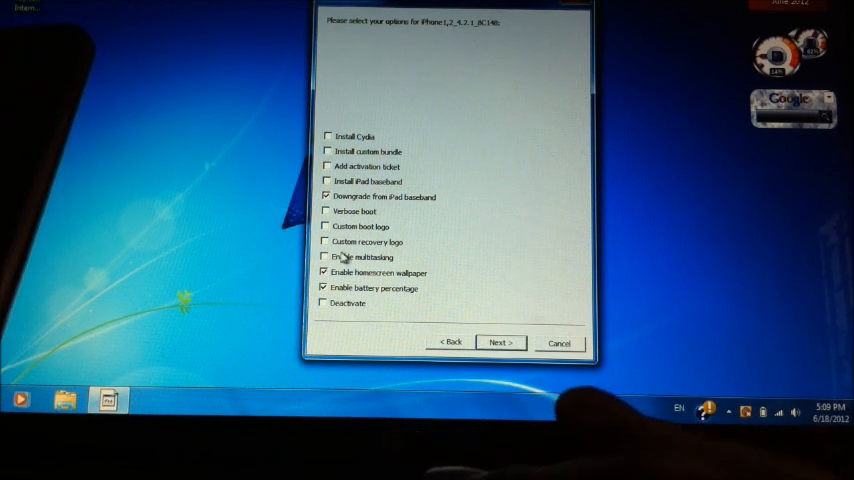
left_click(500, 343)
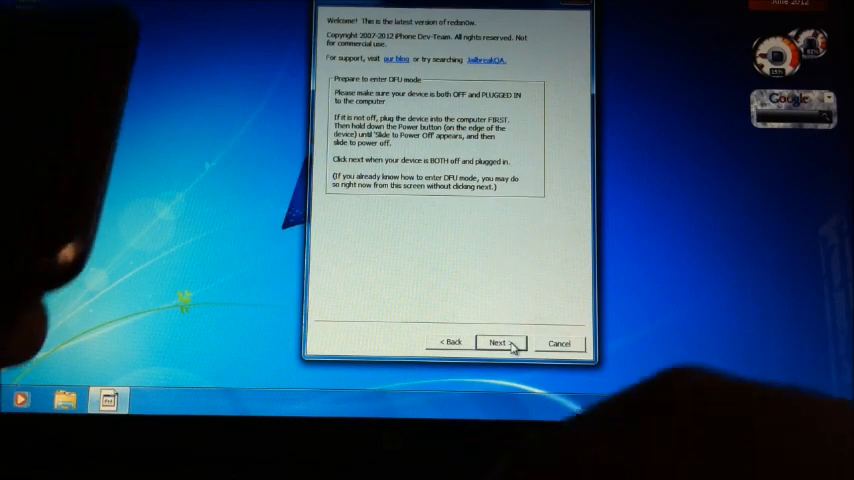